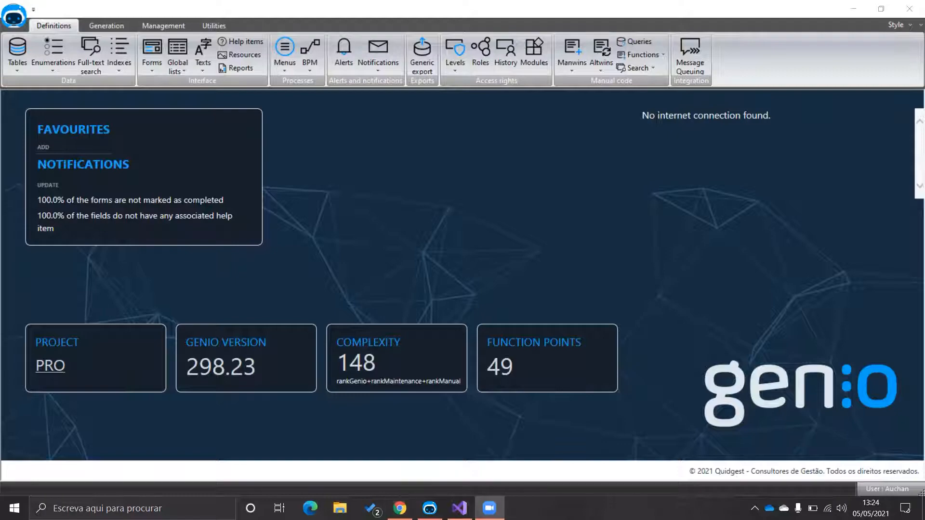
# Step: Bring the generated WNBA web app's Chrome window to the front from the taskbar
pyautogui.moveTo(400, 507)
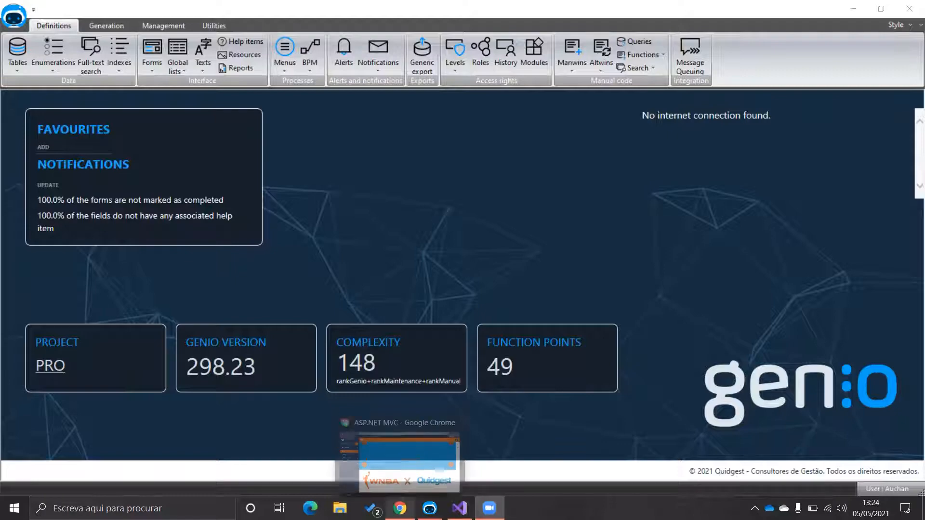
pyautogui.click(395, 445)
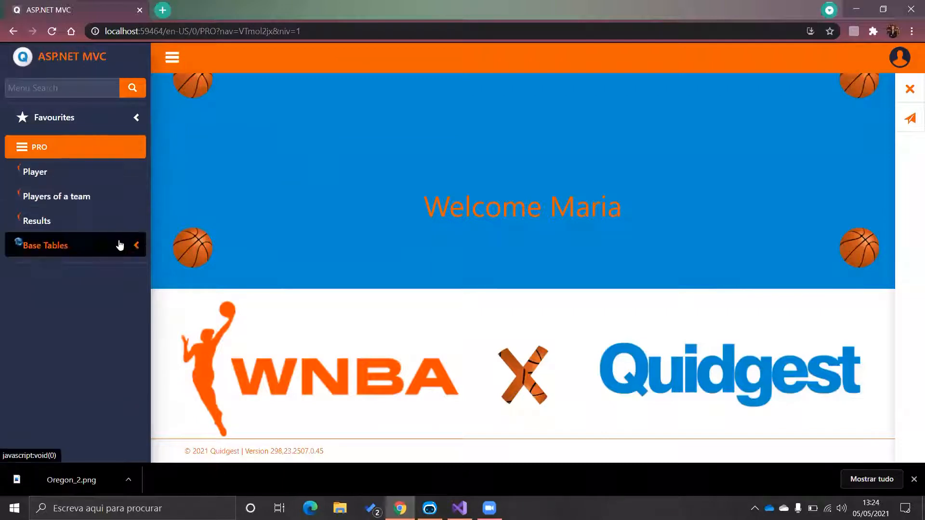
# Step: Browse the Teams and Universities lists under Base Tables and start a new university record
pyautogui.click(142, 246)
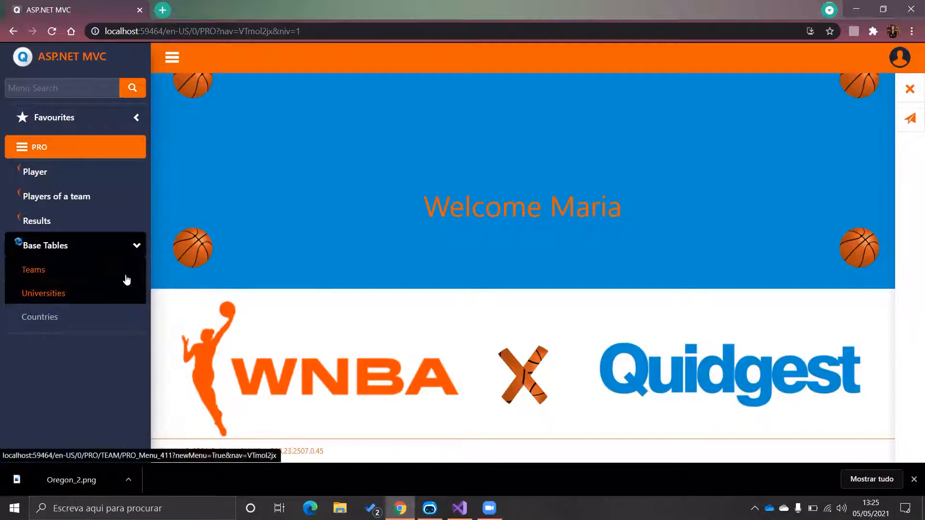
pyautogui.click(68, 271)
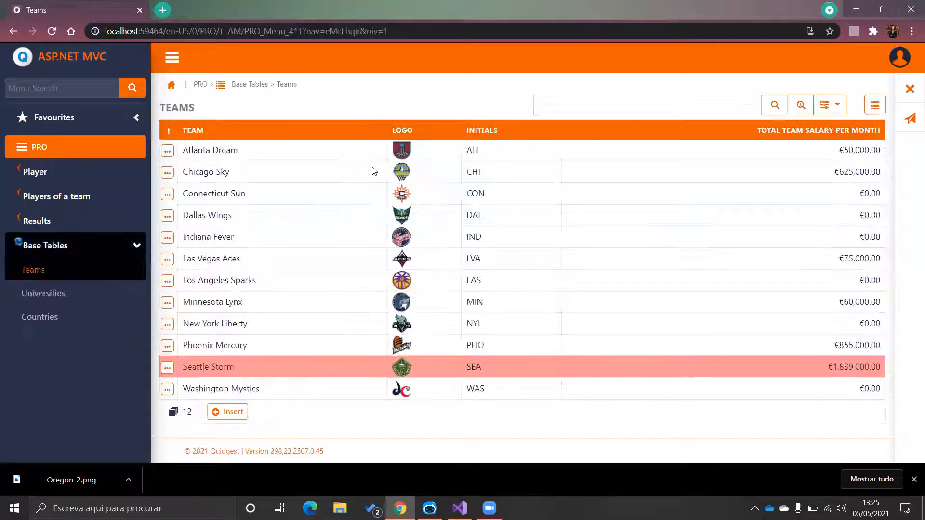
pyautogui.click(111, 285)
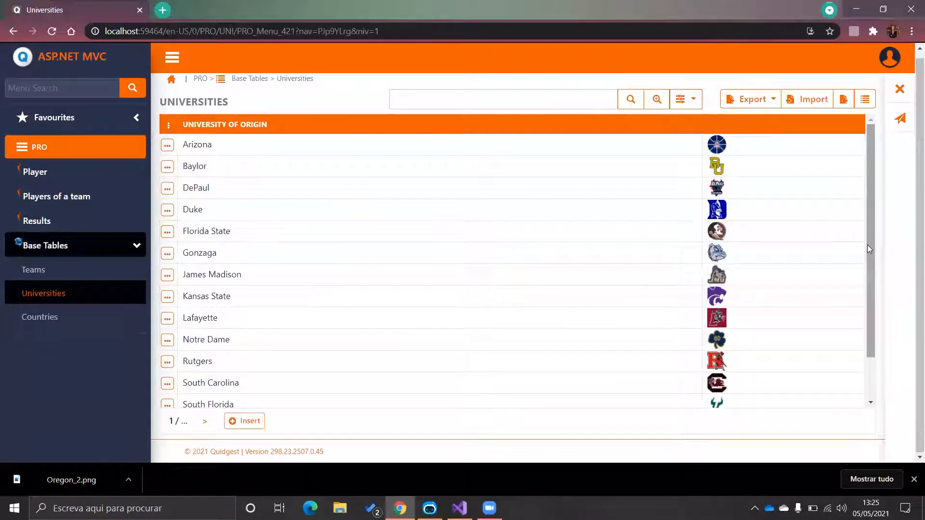
pyautogui.moveTo(867, 245); pyautogui.dragTo(867, 285)
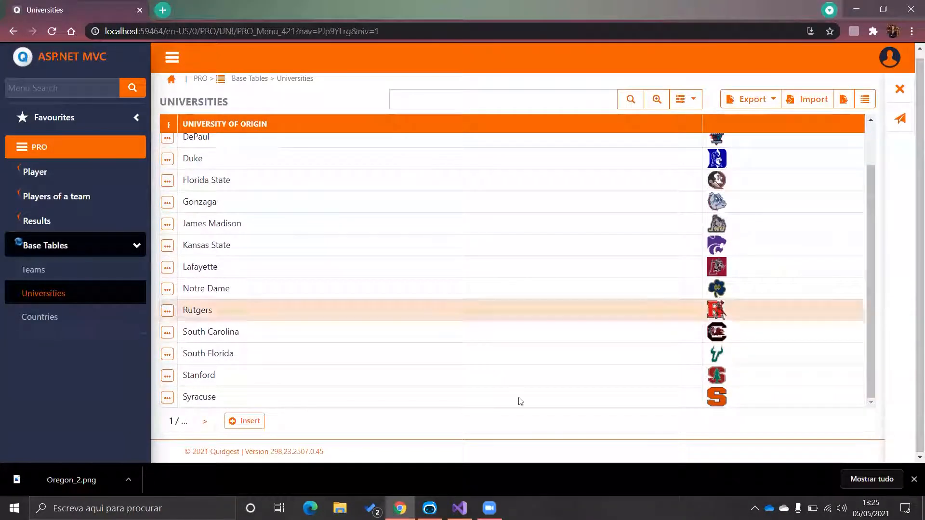
pyautogui.click(254, 425)
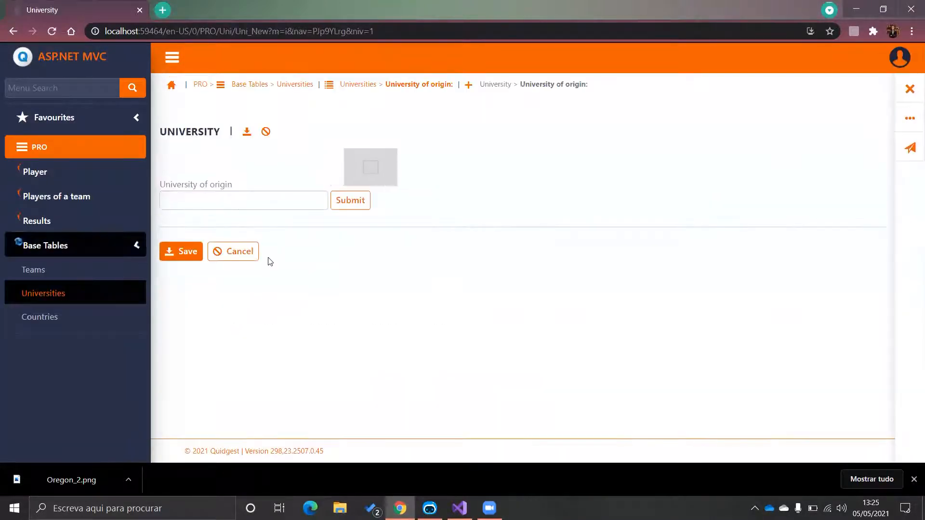
# Step: Save university Oregon with the Oregon_2.png duck logo, then go to the Countries list
pyautogui.click(257, 206)
pyautogui.write('Oregon')
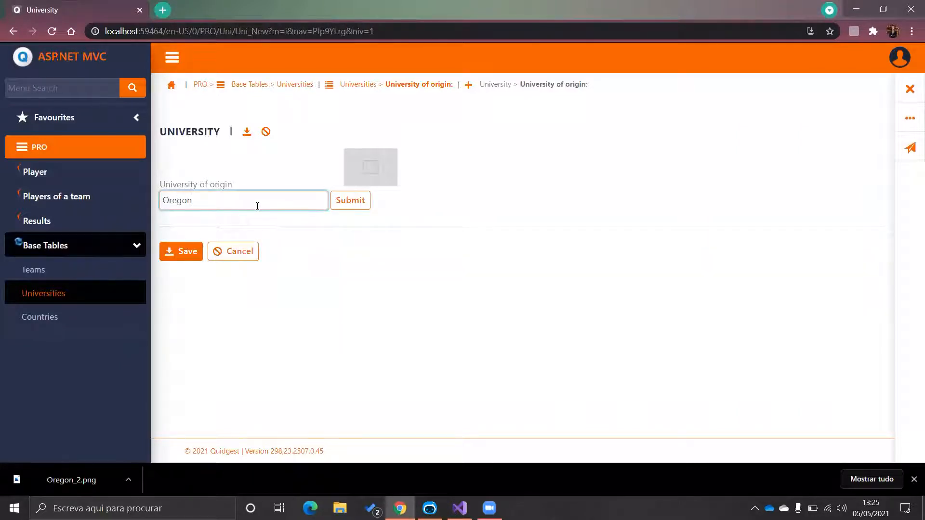
pyautogui.click(349, 205)
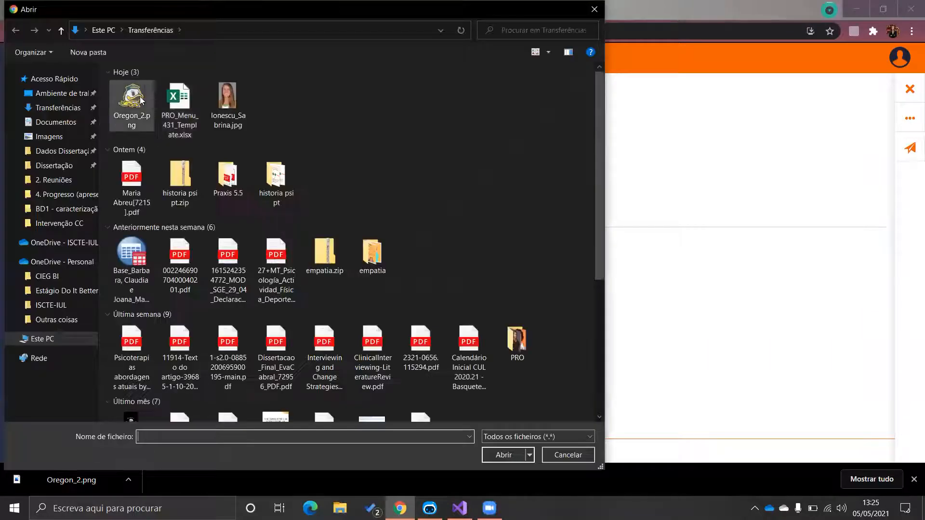
pyautogui.doubleClick(140, 96)
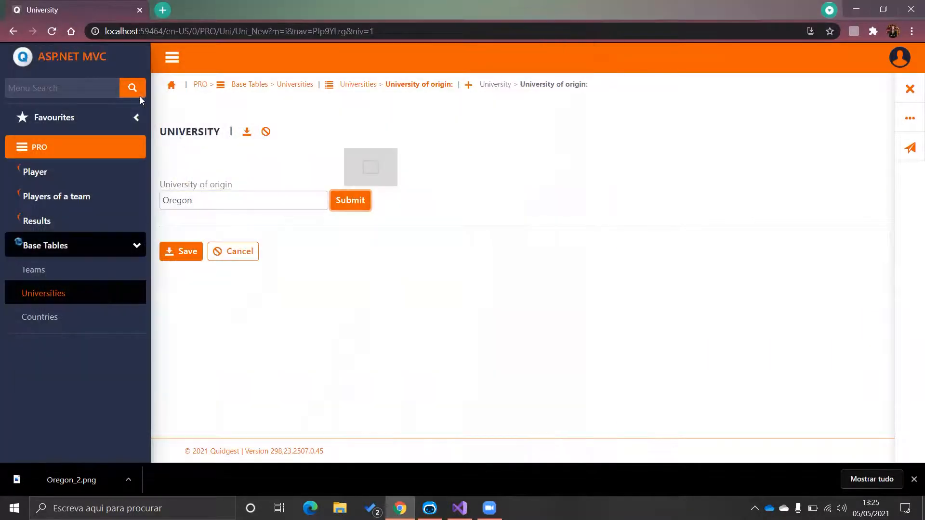
pyautogui.click(188, 251)
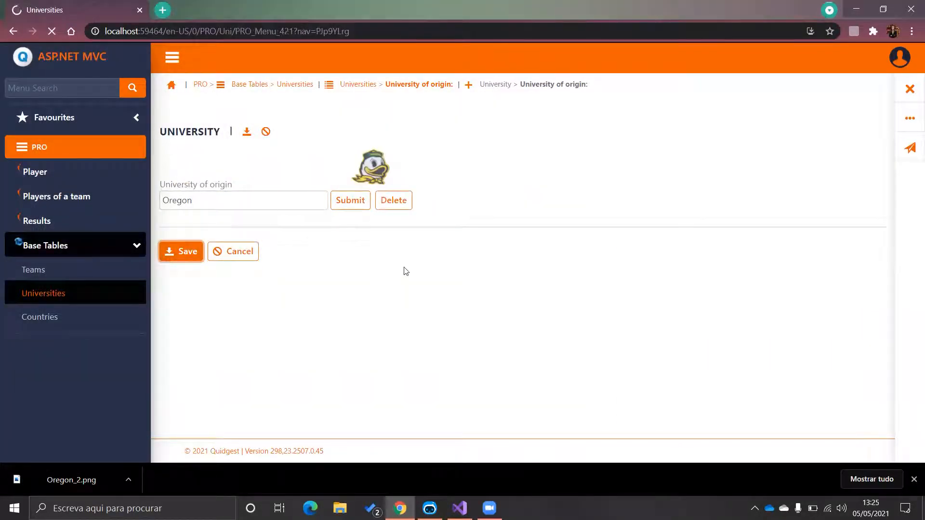
pyautogui.scroll(-1, 424, 279)
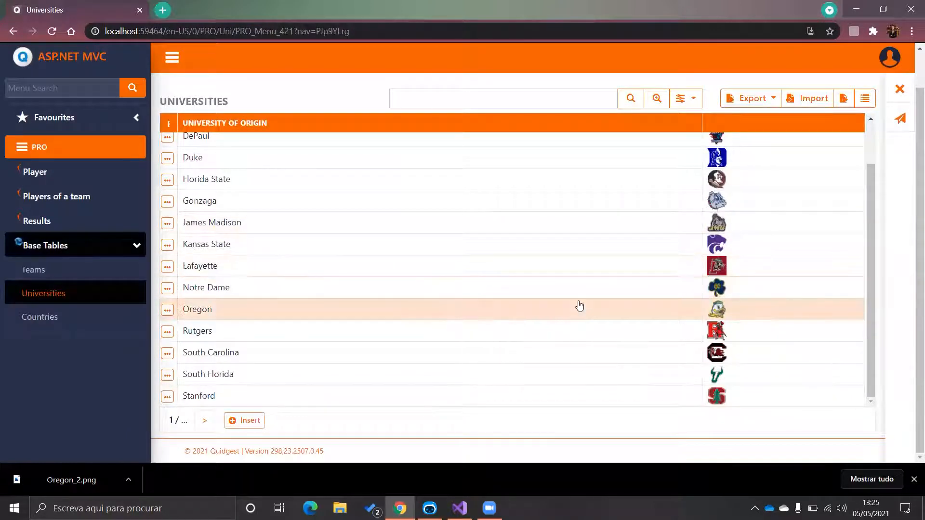
pyautogui.click(82, 330)
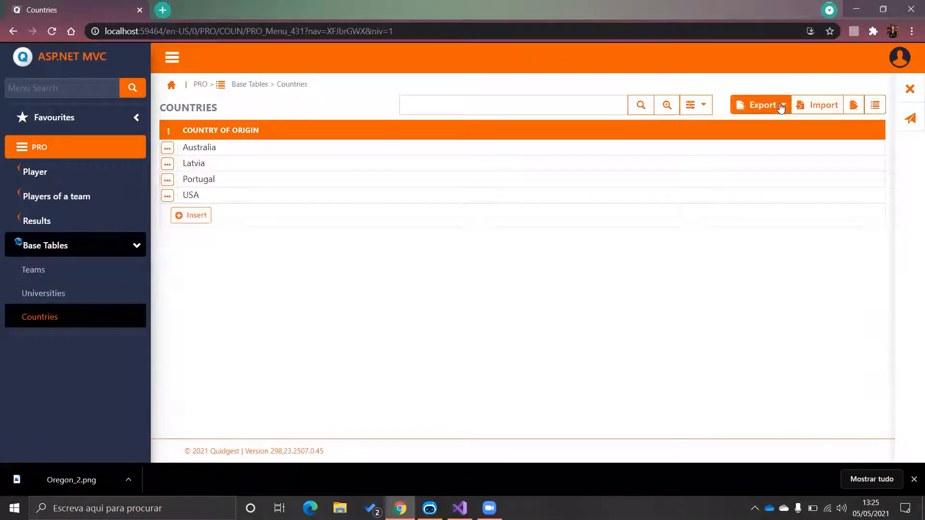
# Step: Import countries from the PRO_Menu_431_Template.xlsx spreadsheet
pyautogui.click(819, 105)
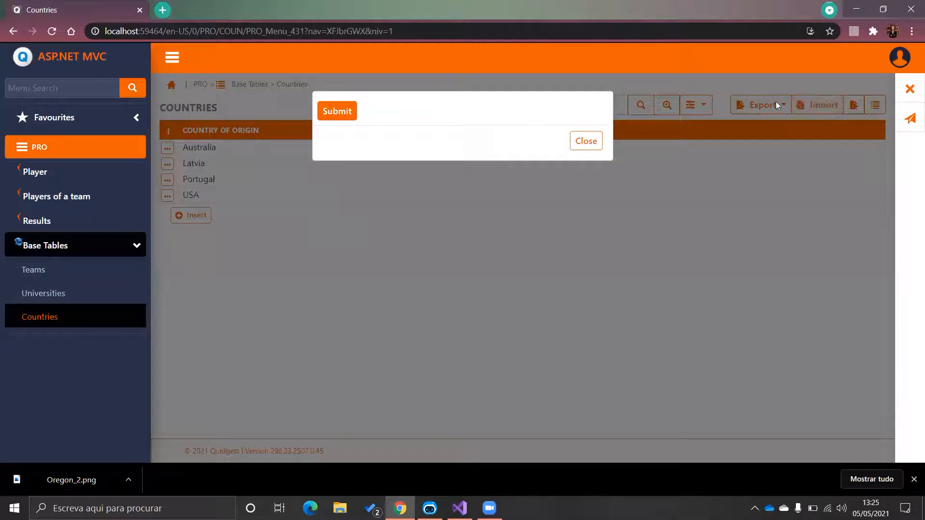
pyautogui.click(339, 110)
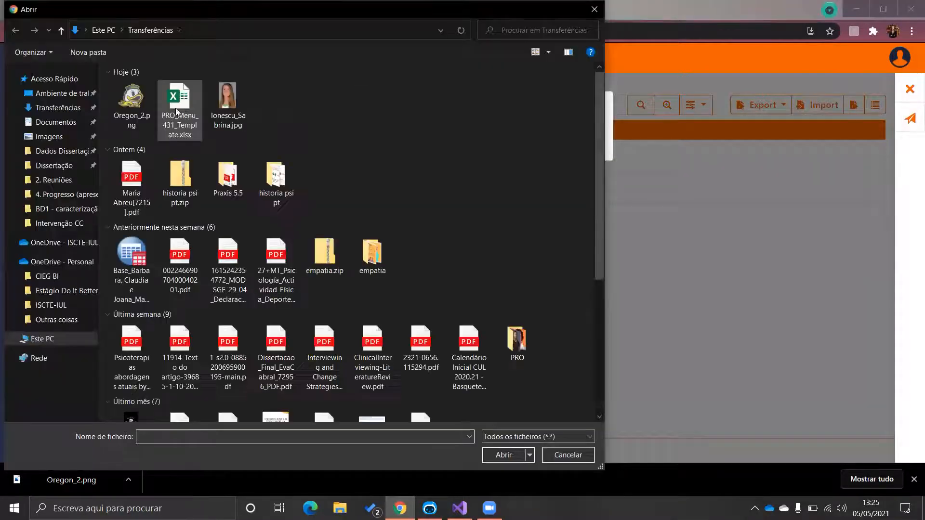
pyautogui.doubleClick(187, 112)
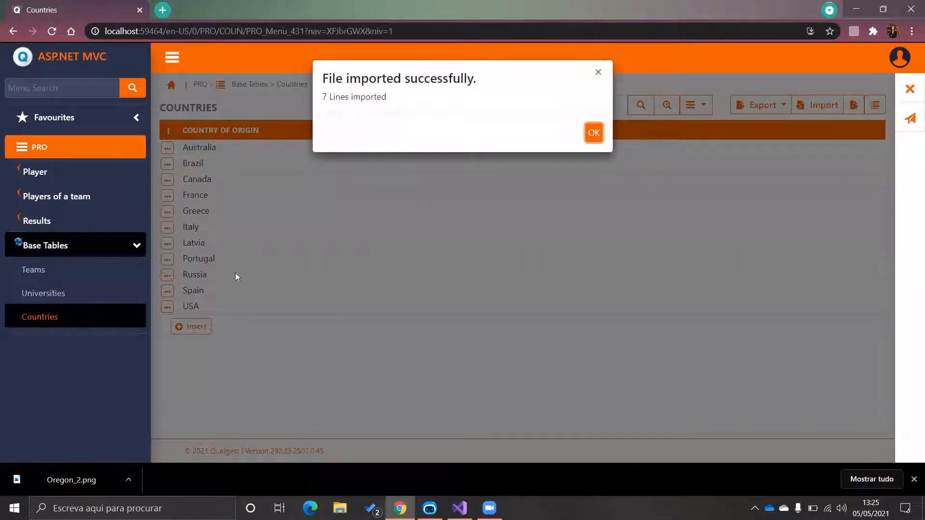
pyautogui.click(593, 133)
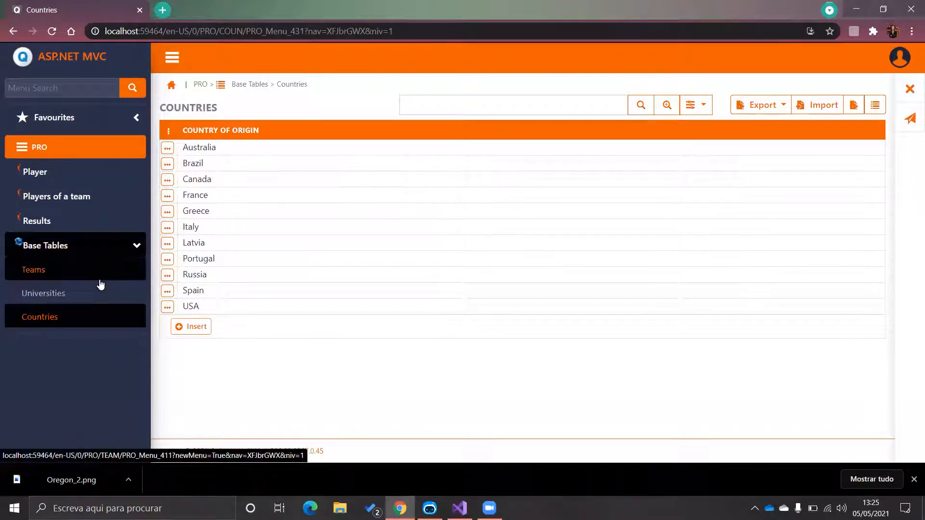
# Step: Collapse Base Tables and open the Players list
pyautogui.click(134, 245)
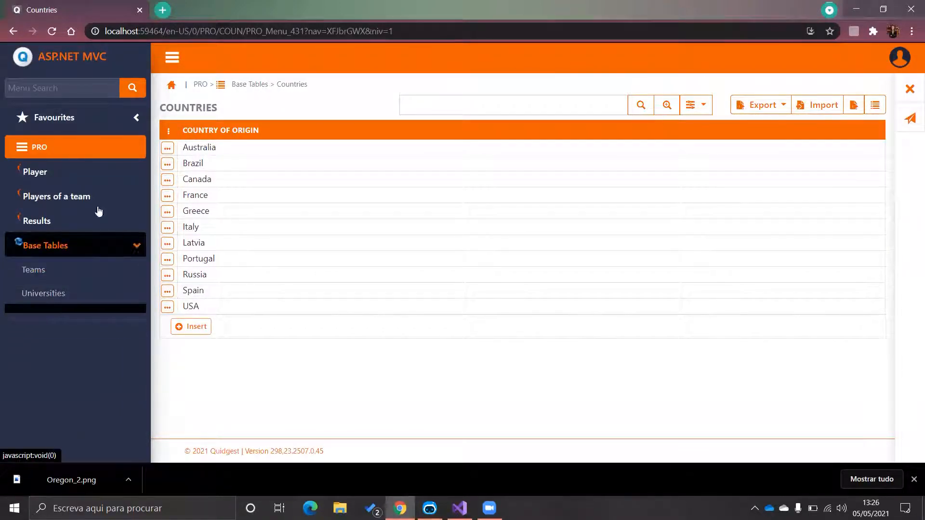
pyautogui.click(55, 173)
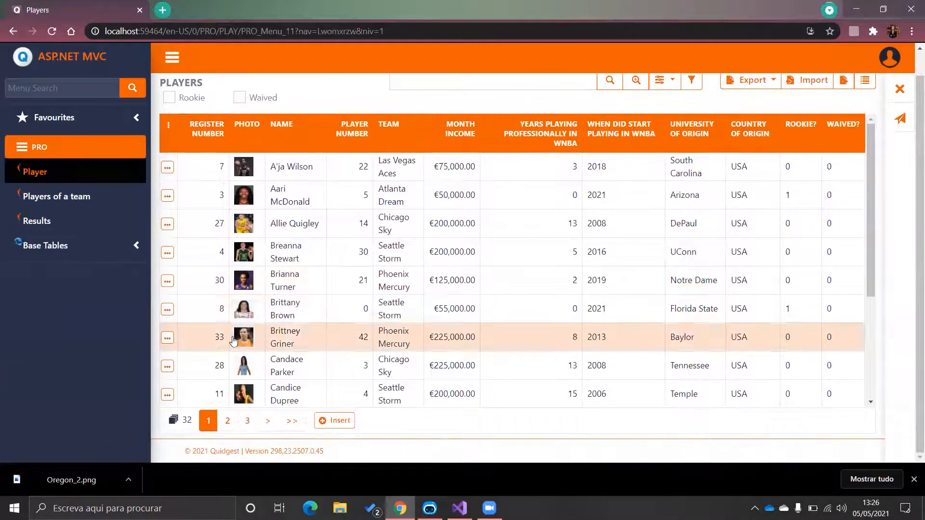
pyautogui.scroll(-1, 251, 386)
# Step: Start a new player numbered 20, entering the player's name, birth date 06/12/1997 and e-mail
pyautogui.click(336, 420)
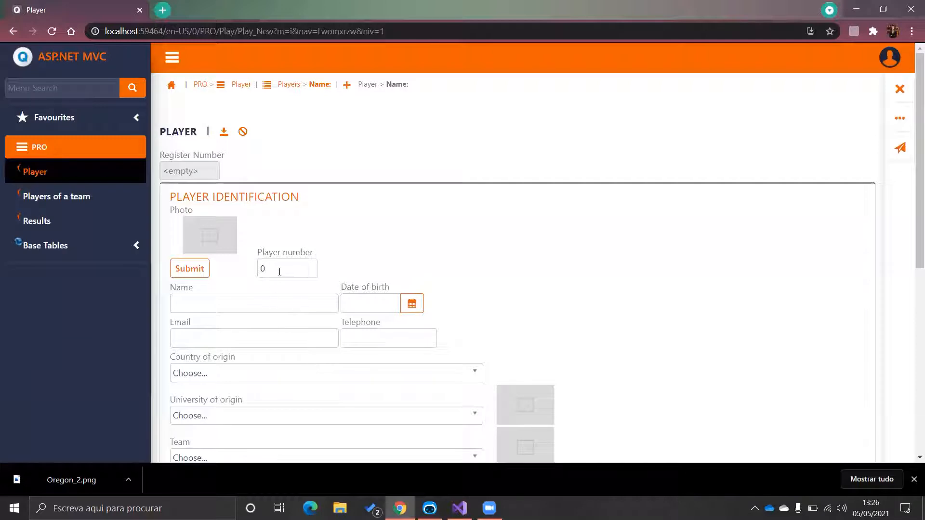
pyautogui.doubleClick(262, 269)
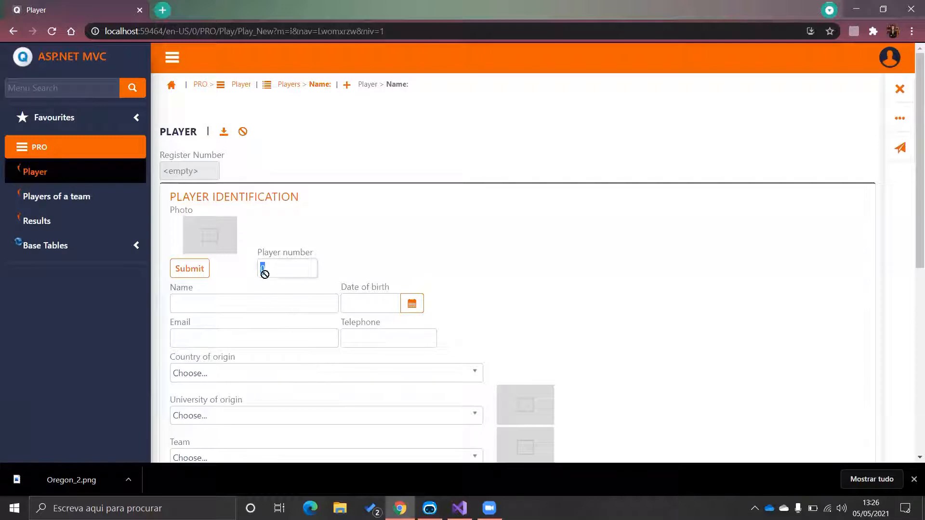
pyautogui.write('20')
pyautogui.click(196, 303)
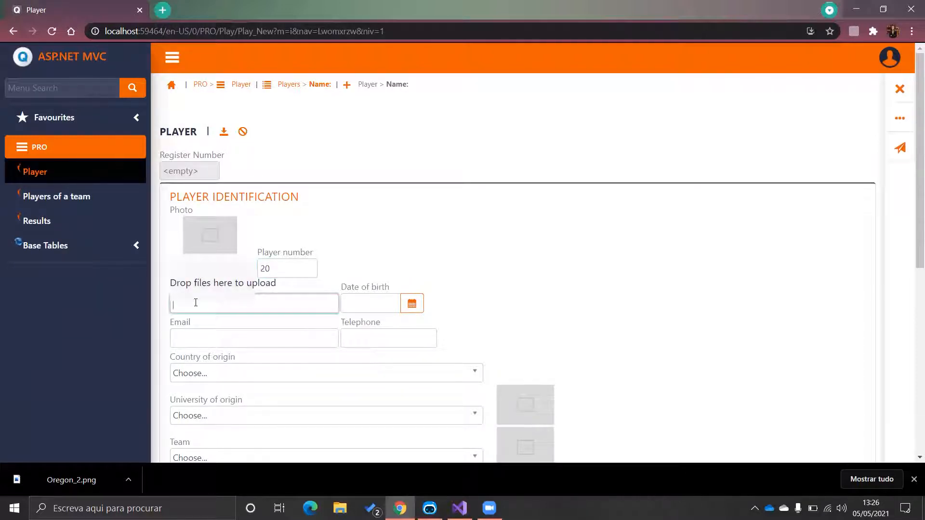
pyautogui.write('Sabrina Ionesco')
pyautogui.click(365, 308)
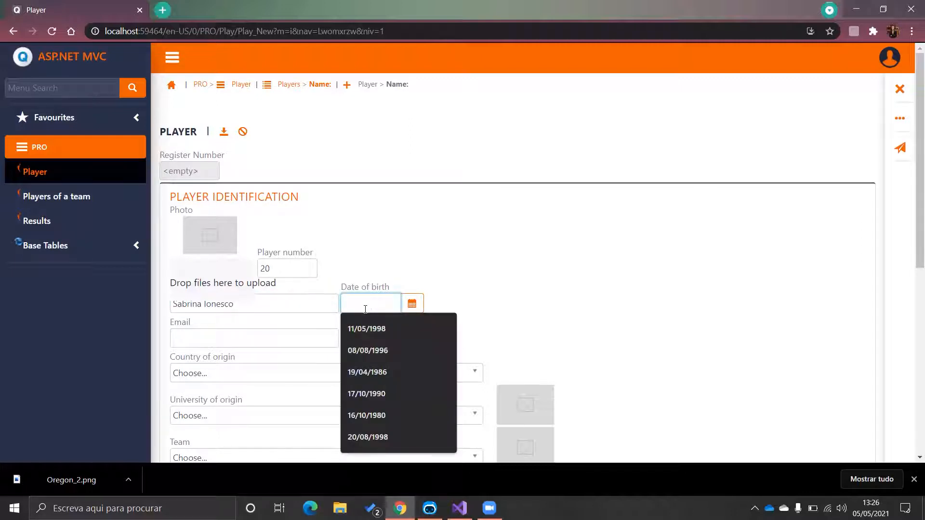
pyautogui.write('06')
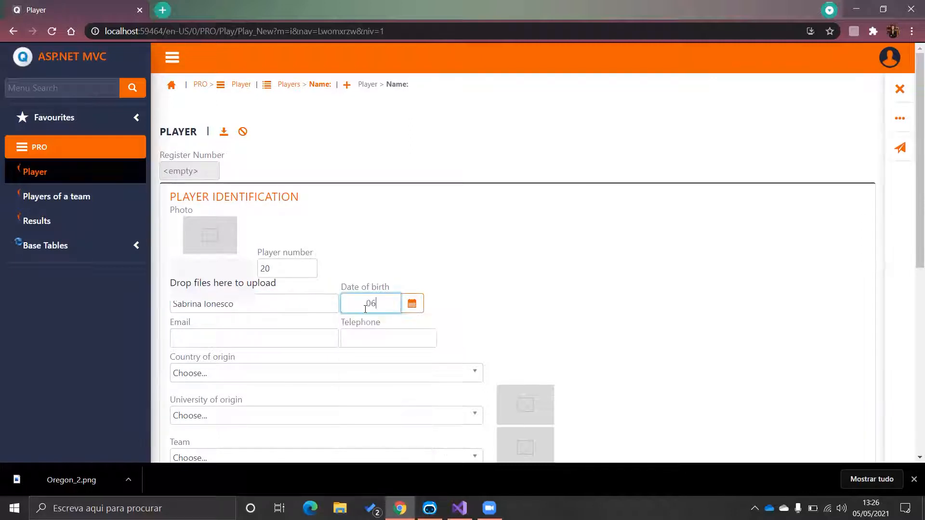
pyautogui.write('/12/1997')
pyautogui.click(315, 339)
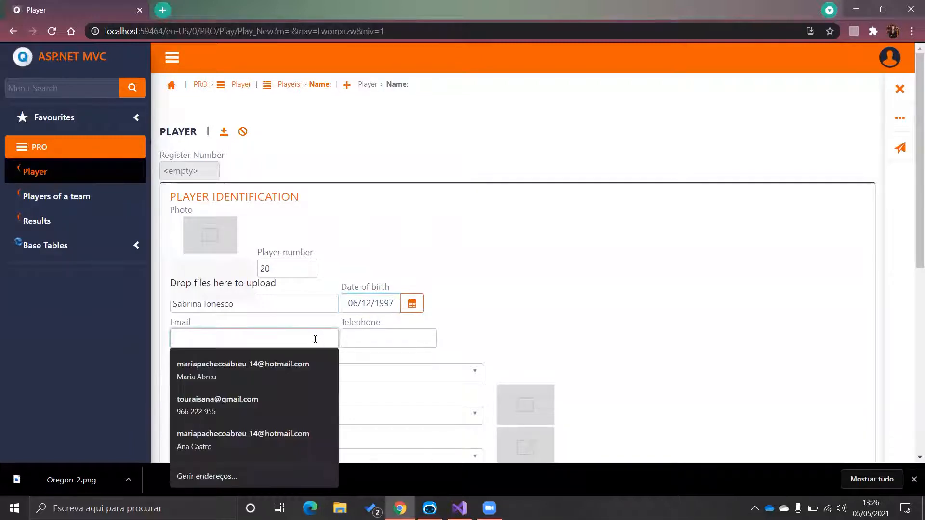
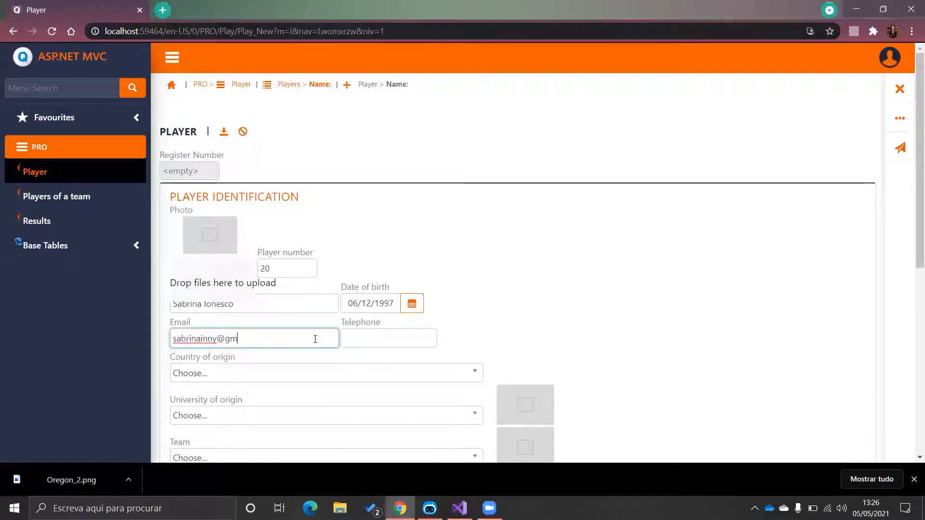
# Step: Set country of origin USA, university Oregon and team New York Liberty
pyautogui.click(324, 379)
pyautogui.scroll(-2, 582, 301)
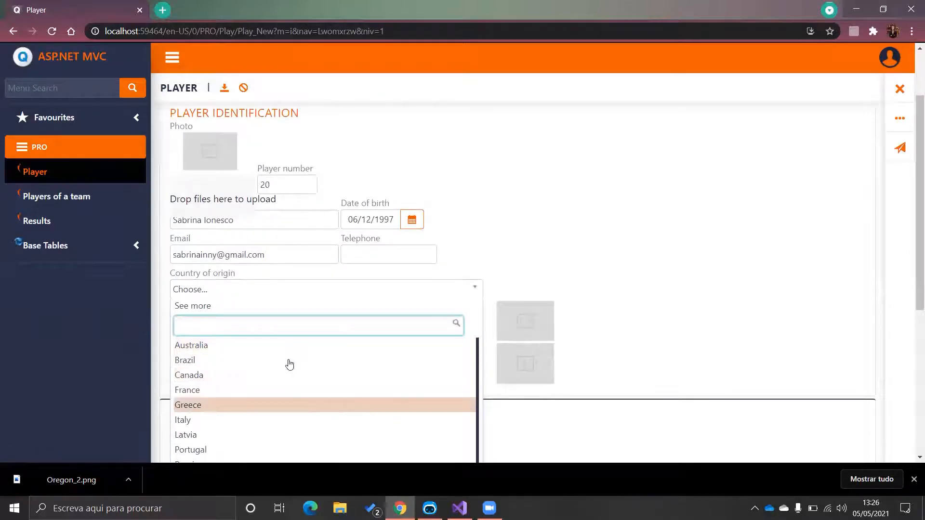
pyautogui.write('us')
pyautogui.click(255, 374)
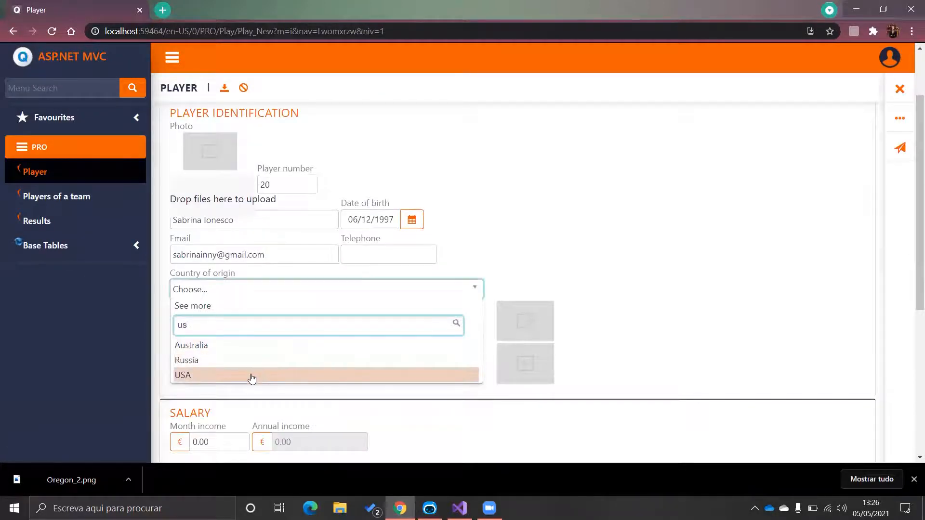
pyautogui.click(317, 338)
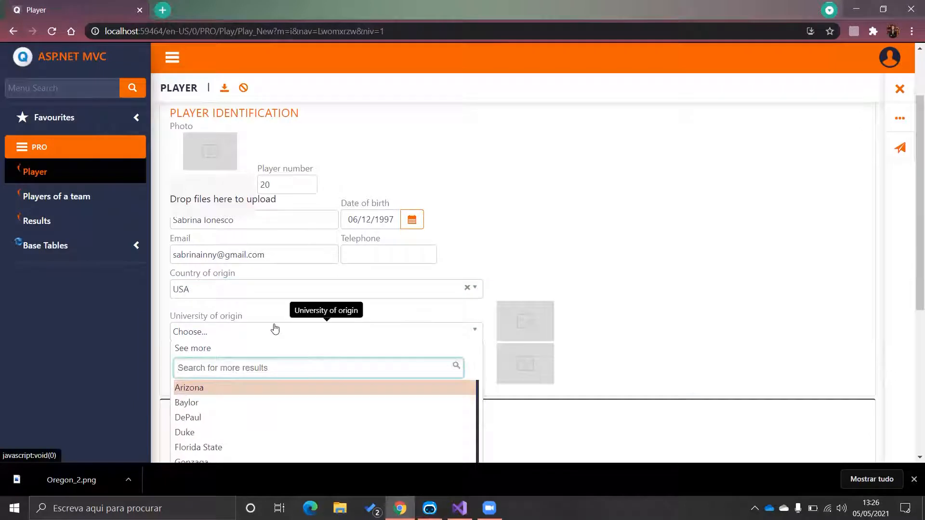
pyautogui.scroll(-2, 269, 347)
pyautogui.scroll(-2, 256, 416)
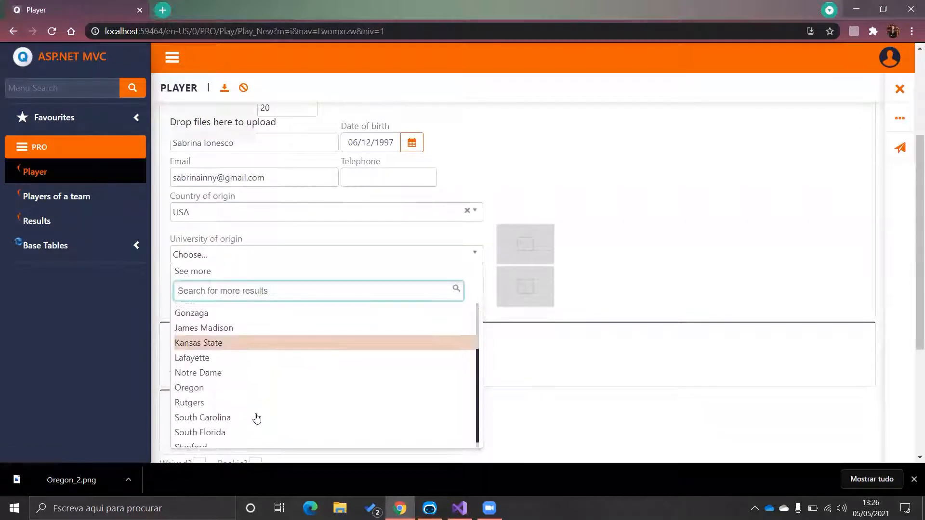
pyautogui.click(218, 382)
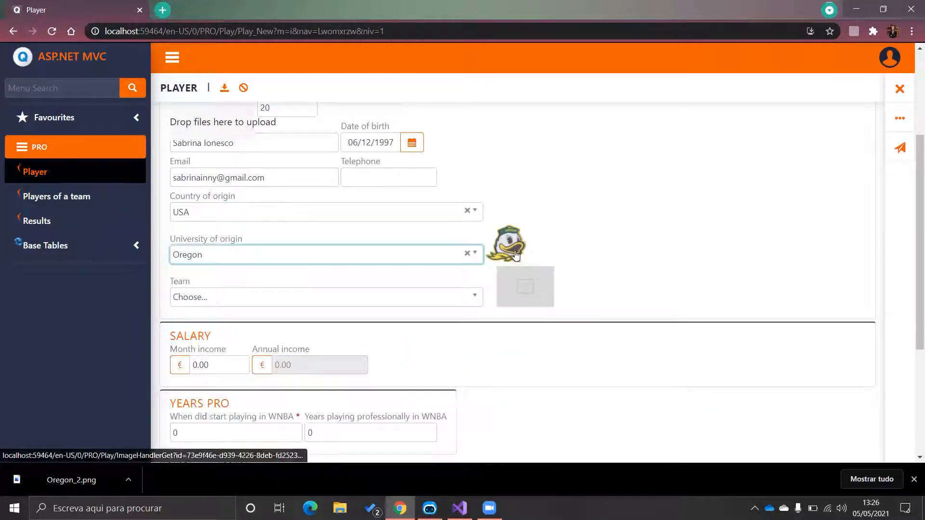
pyautogui.click(355, 297)
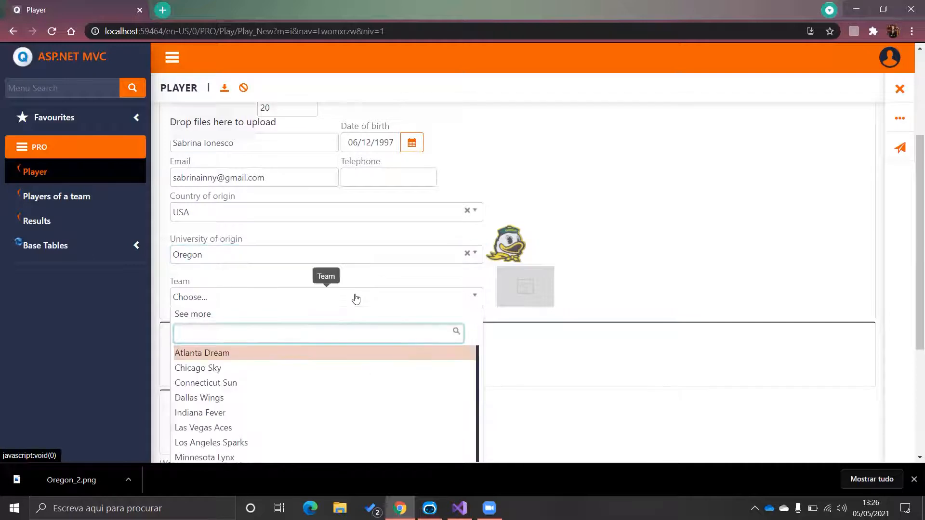
pyautogui.scroll(-1, 284, 396)
pyautogui.scroll(-1, 284, 398)
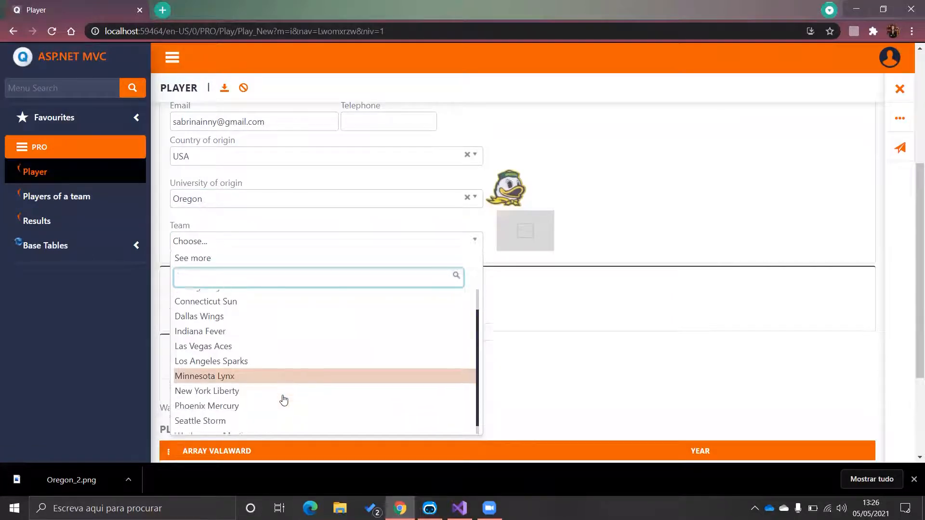
pyautogui.scroll(1, 256, 340)
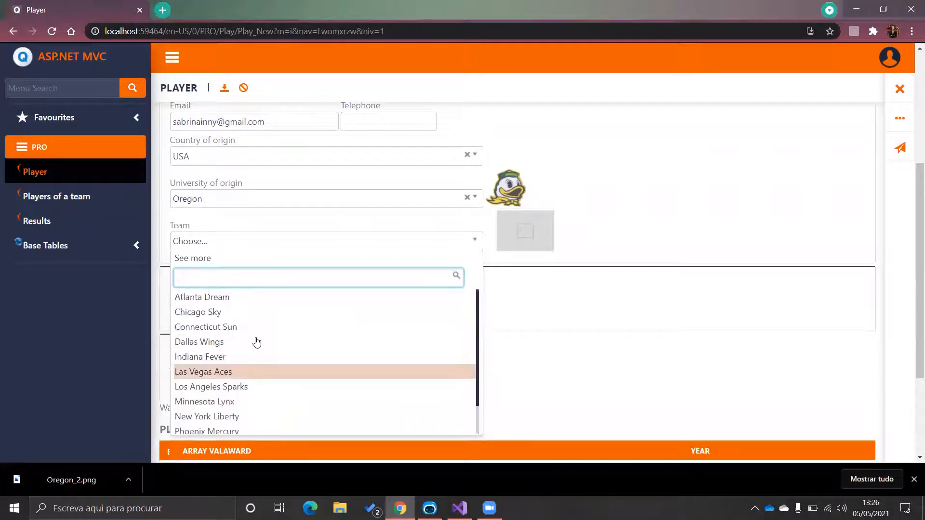
pyautogui.click(274, 419)
# Step: Enter a 45,000 monthly income and save the player
pyautogui.click(224, 314)
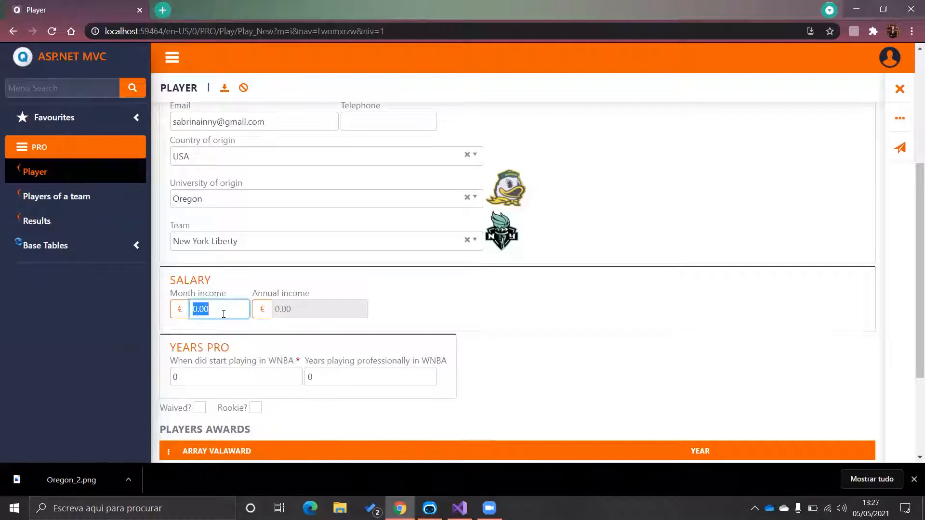
pyautogui.write('04')
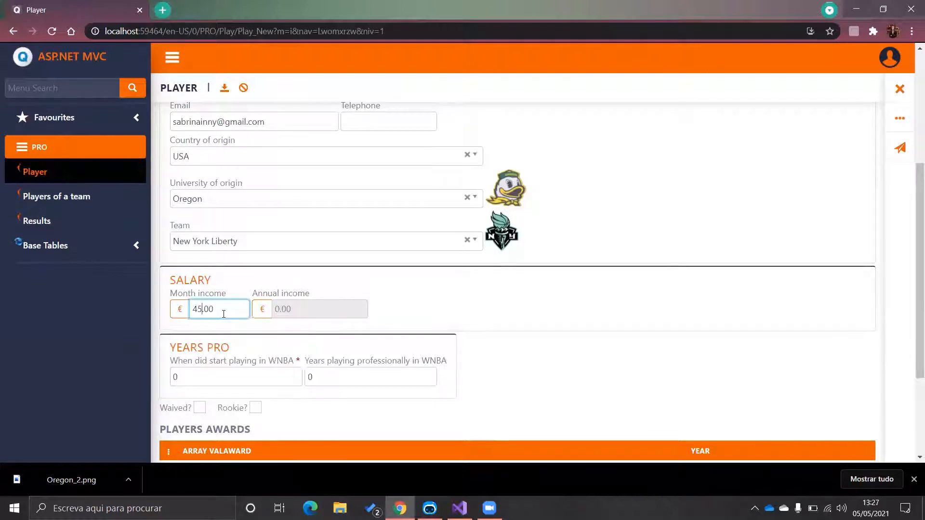
pyautogui.write('000')
pyautogui.scroll(-3, 431, 272)
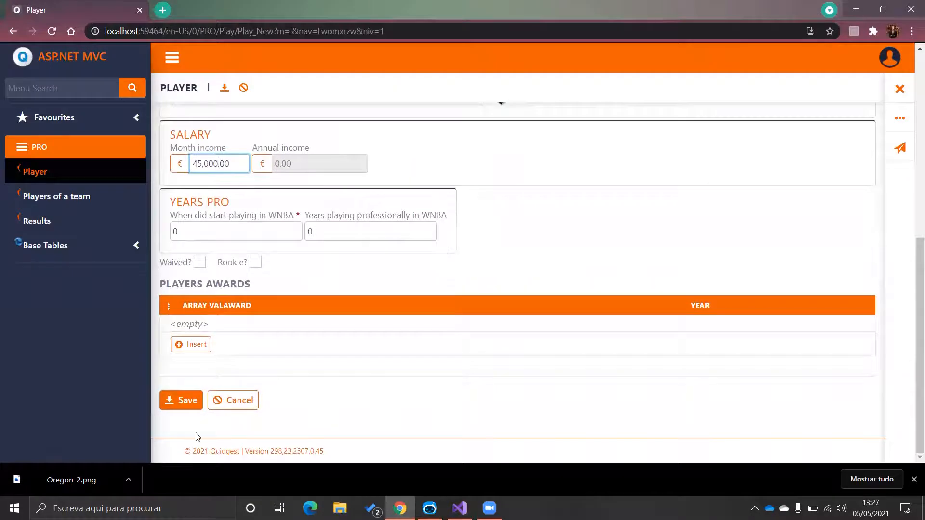
pyautogui.click(181, 400)
# Step: Change the monthly income to 60000, WNBA start year to 2020 and years played to 1
pyautogui.scroll(4, 389, 261)
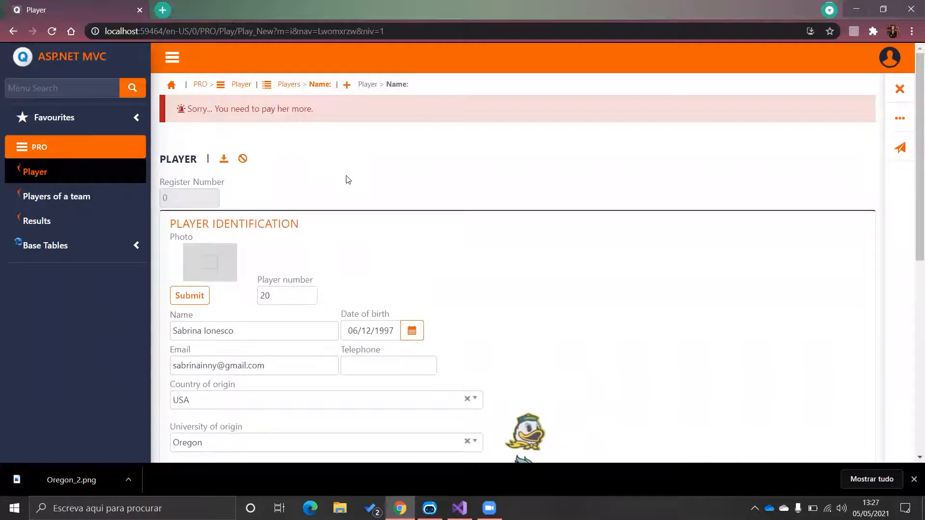
pyautogui.scroll(-1, 348, 180)
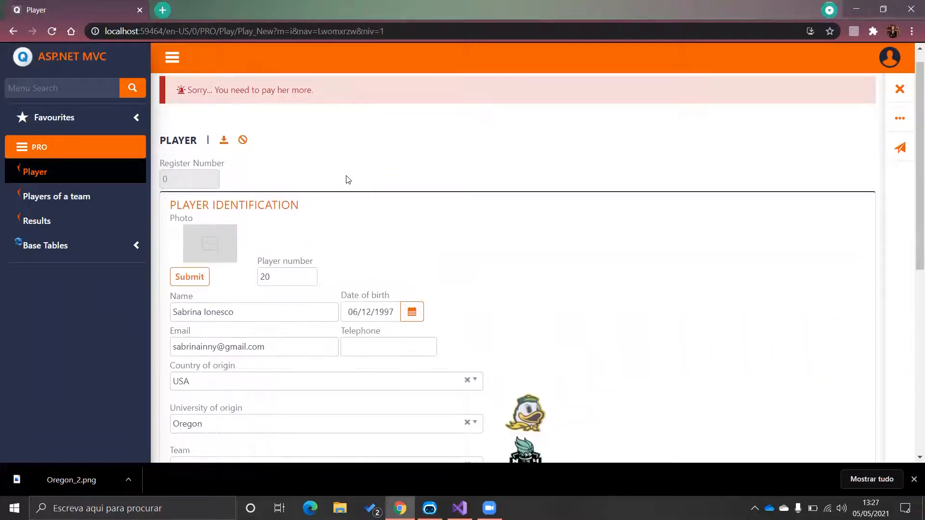
pyautogui.scroll(-5, 348, 180)
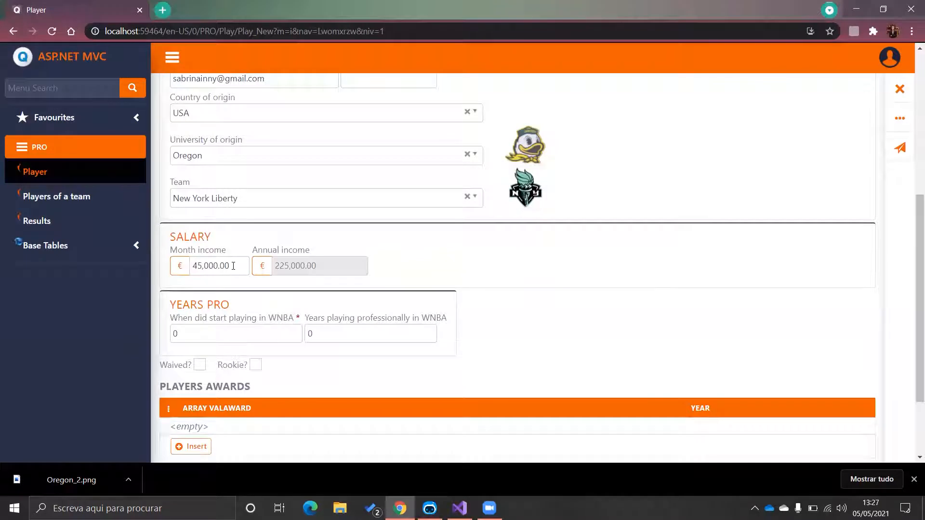
pyautogui.click(233, 266)
pyautogui.press('BackSpace')
pyautogui.write('5')
pyautogui.press('BackSpace')
pyautogui.write('60000')
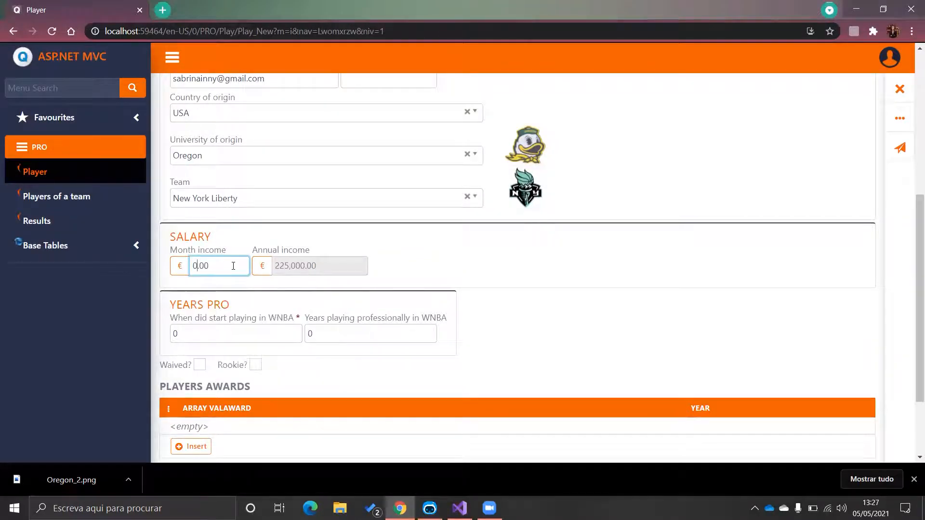
pyautogui.click(226, 335)
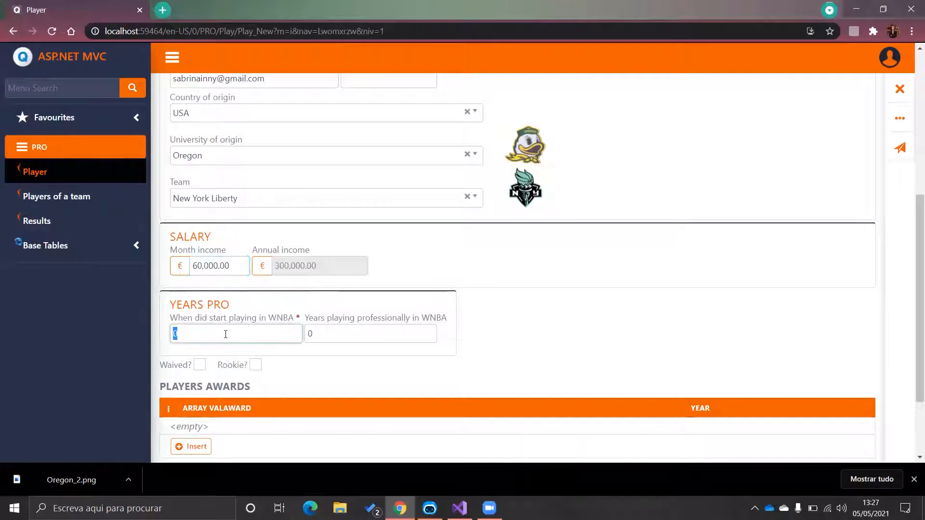
pyautogui.write('2020')
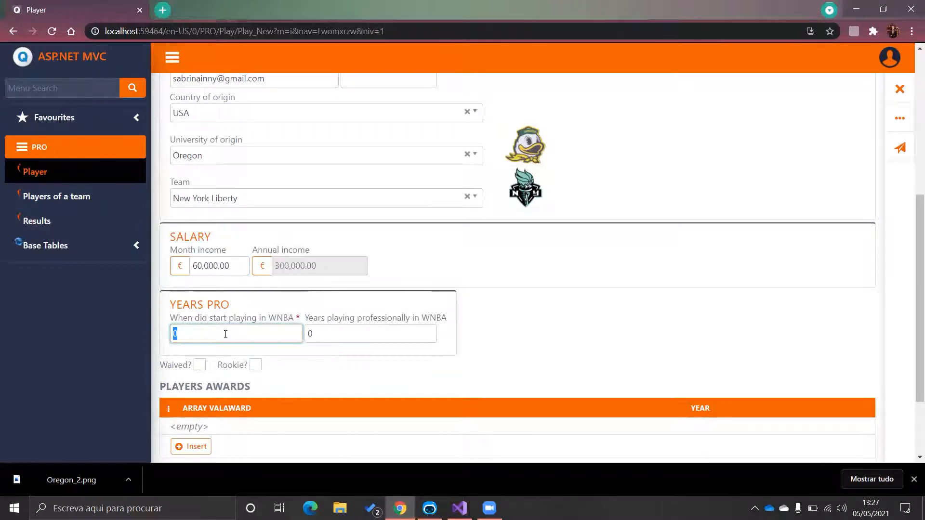
pyautogui.press('Tab')
pyautogui.write('1')
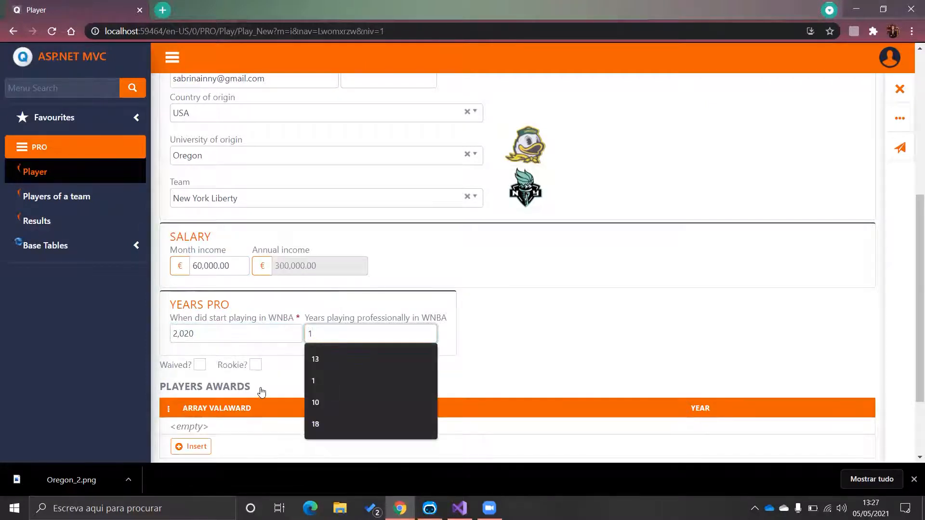
pyautogui.click(284, 384)
# Step: Save the player record and close Chrome's download bar
pyautogui.scroll(-2, 224, 360)
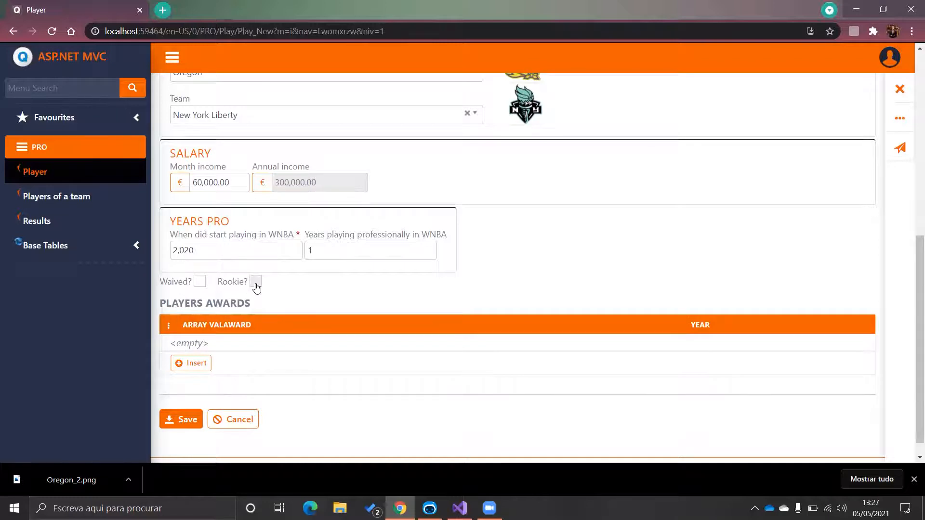
pyautogui.click(188, 417)
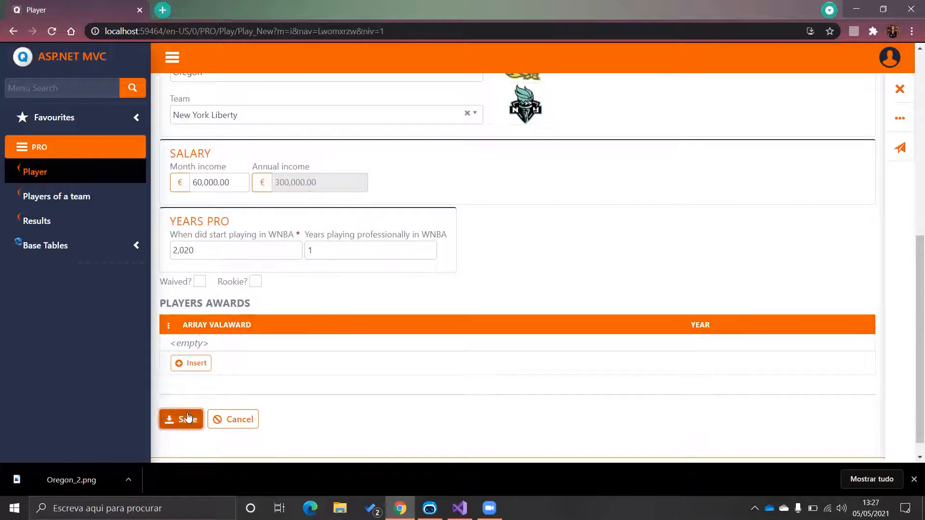
pyautogui.click(914, 480)
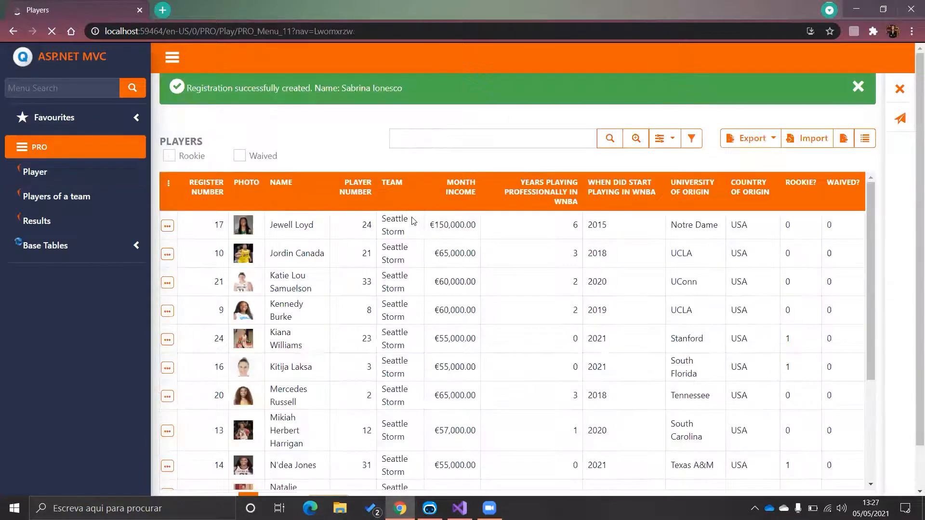
# Step: Filter the Players list to the 9 rookies, then the 1 waived player, then clear both filters
pyautogui.scroll(-3, 289, 291)
pyautogui.scroll(3, 290, 294)
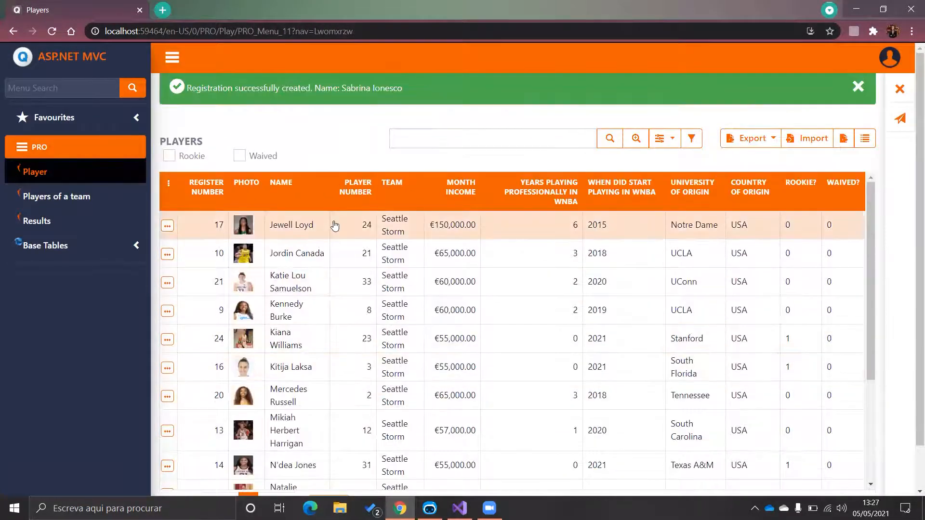
pyautogui.click(169, 157)
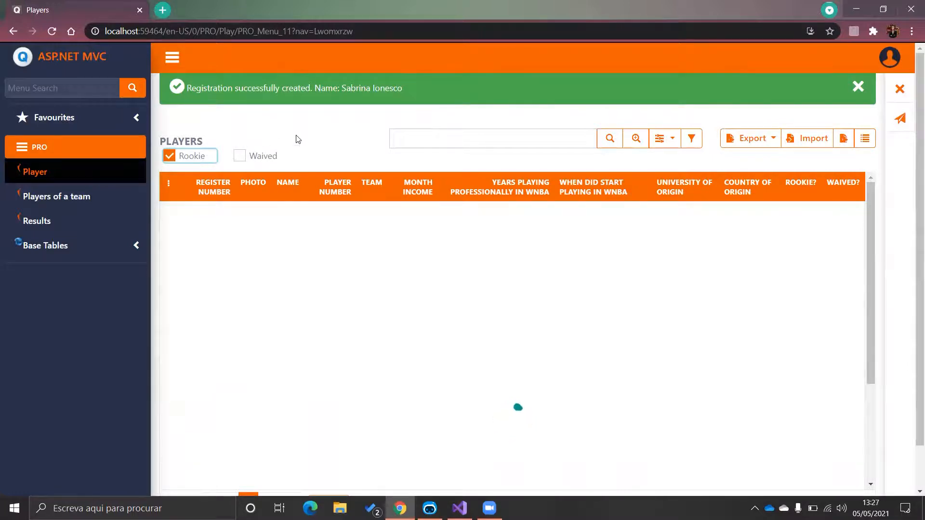
pyautogui.scroll(-2, 297, 135)
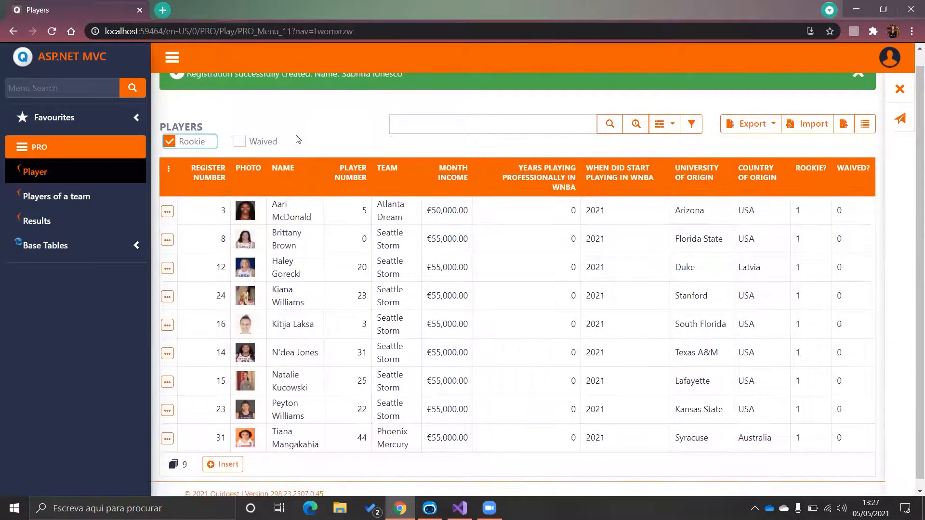
pyautogui.click(170, 142)
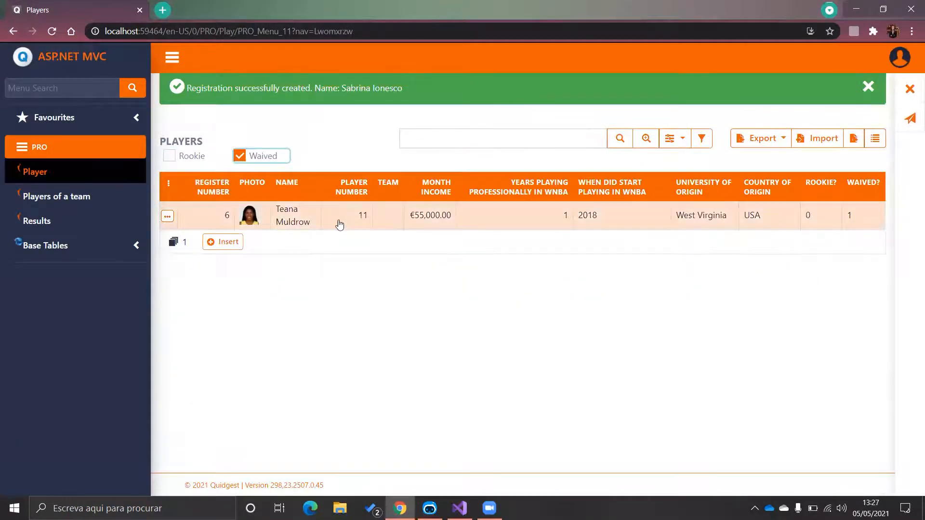
pyautogui.click(240, 157)
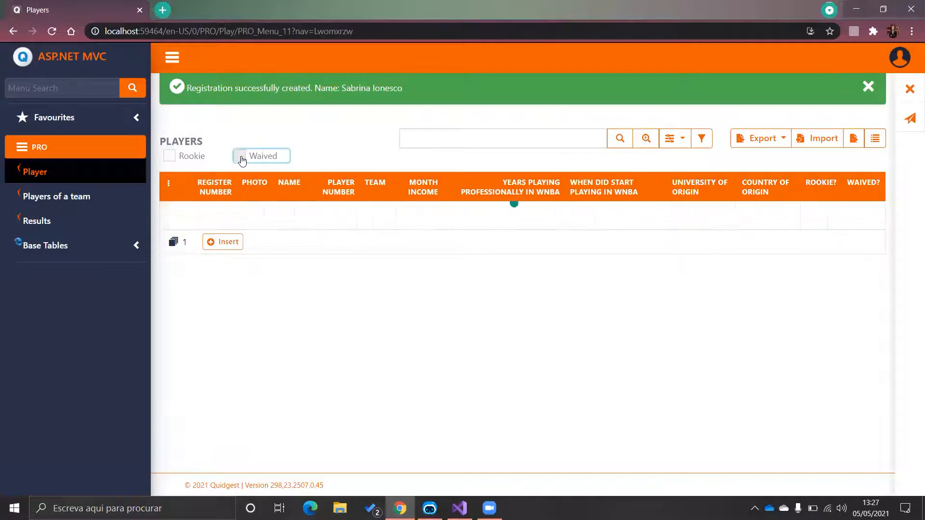
# Step: Open Players of a team and view Seattle Storm's 20-player roster with incomes and flags
pyautogui.click(98, 188)
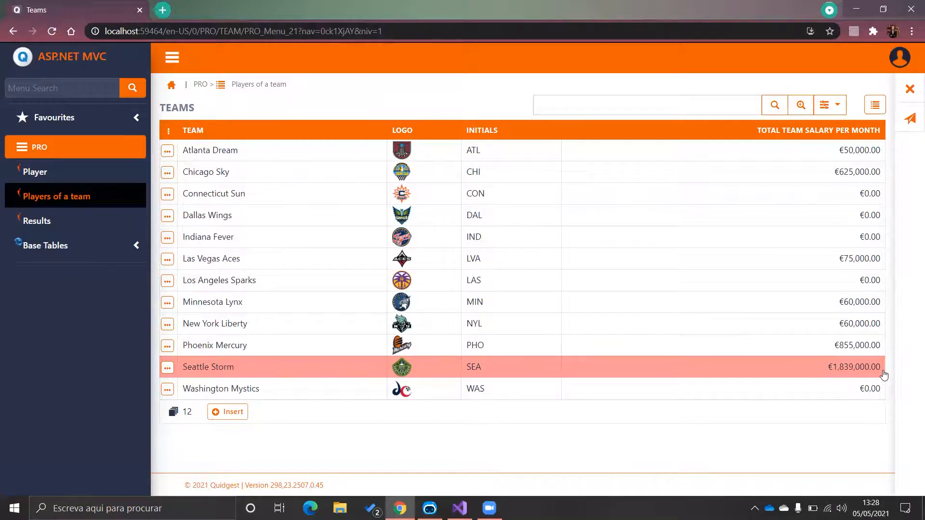
pyautogui.click(328, 372)
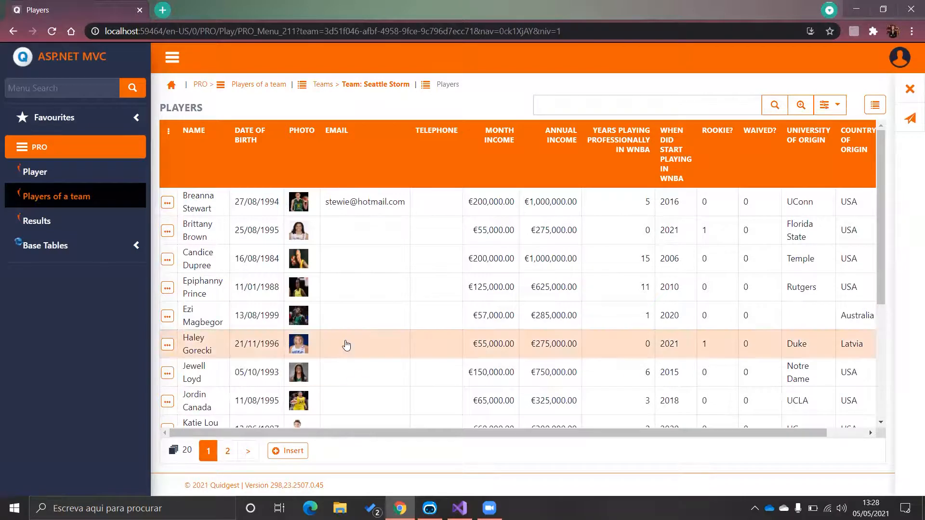
pyautogui.scroll(-4, 346, 346)
pyautogui.scroll(4, 346, 345)
pyautogui.click(74, 221)
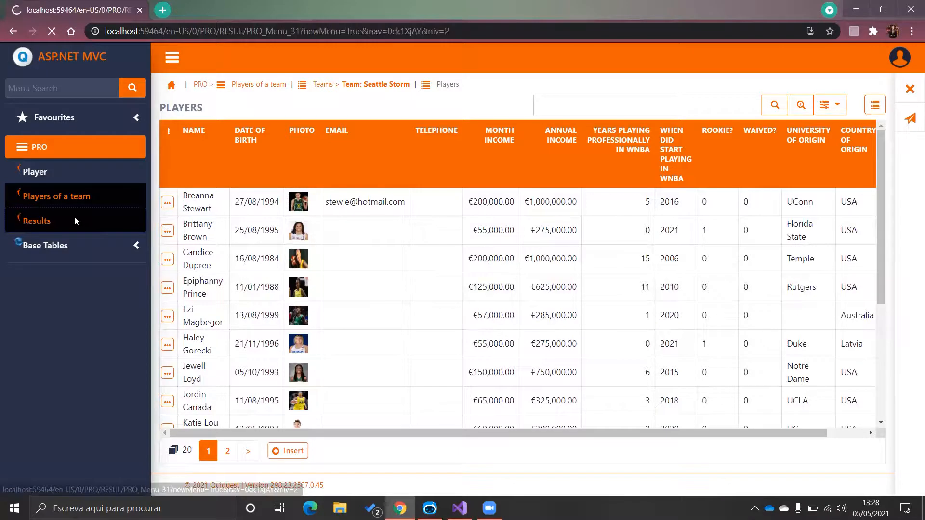
# Step: Start a new result in Las Vegas on 04/05/2021 with away team Los Angeles Sparks scoring 93
pyautogui.click(186, 216)
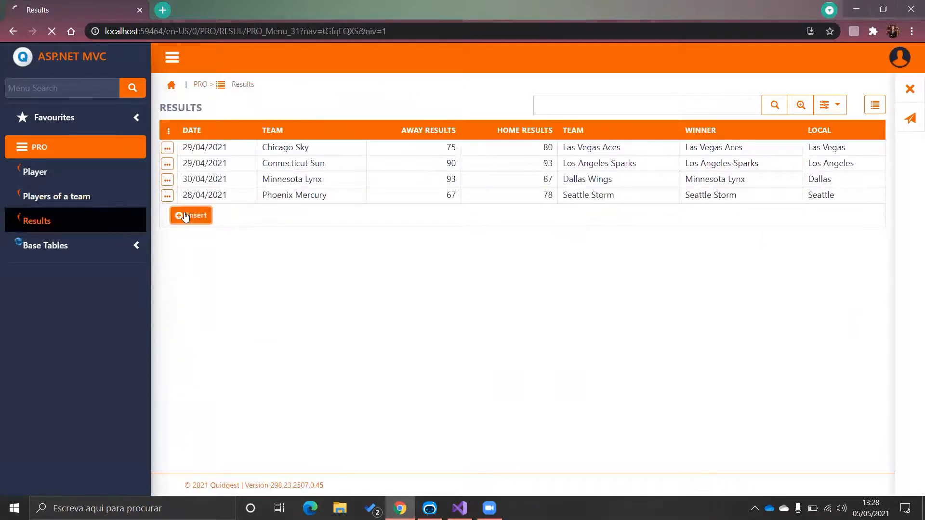
pyautogui.click(229, 170)
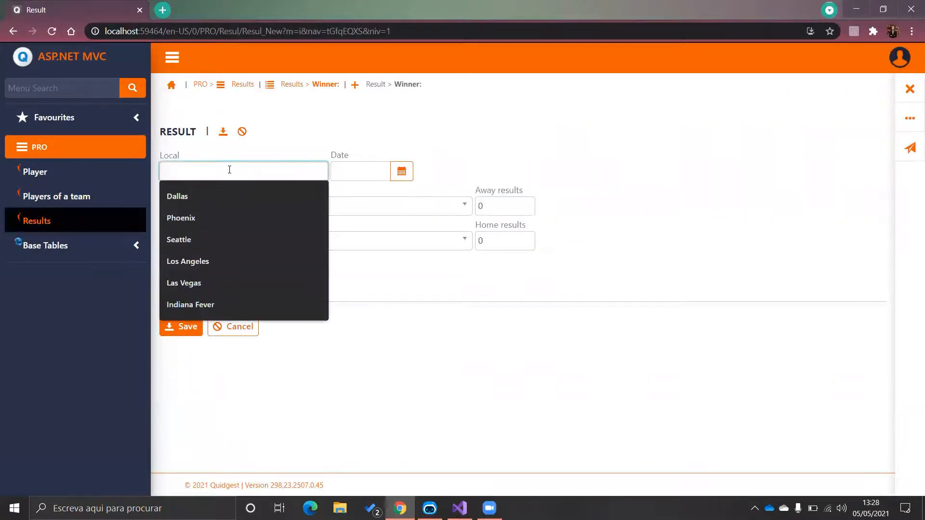
pyautogui.write('La')
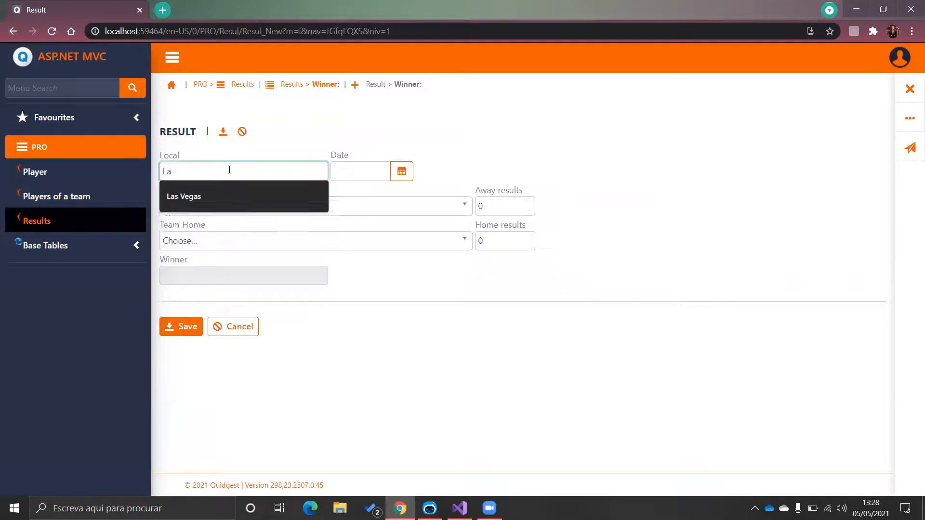
pyautogui.press('Down')
pyautogui.press('Tab')
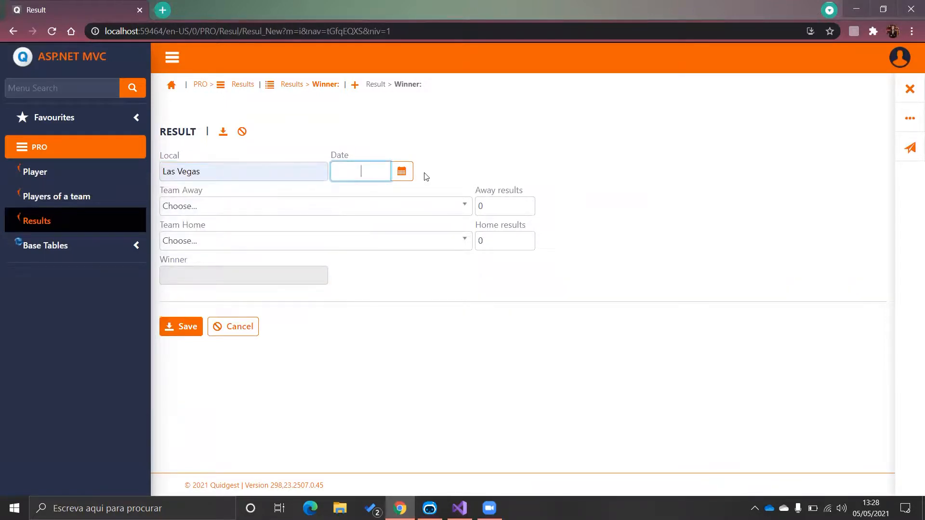
pyautogui.click(402, 171)
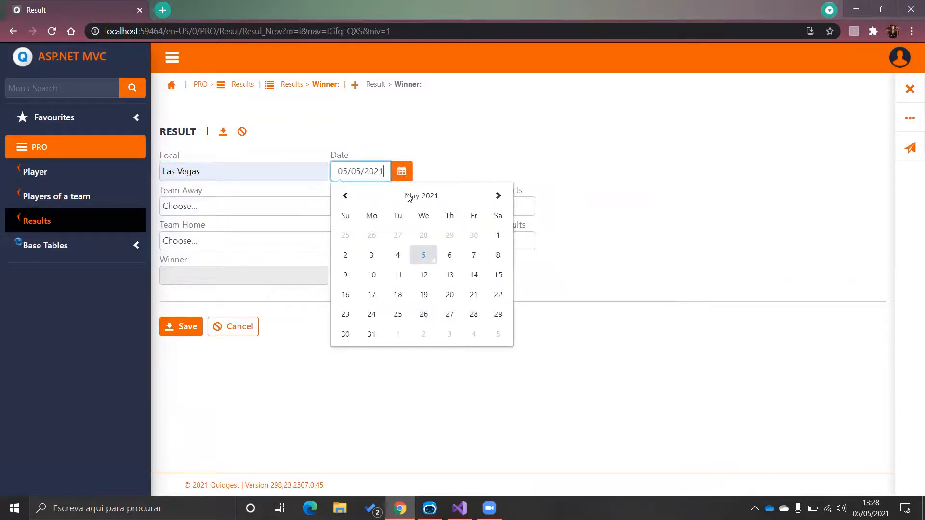
pyautogui.click(403, 262)
pyautogui.click(303, 204)
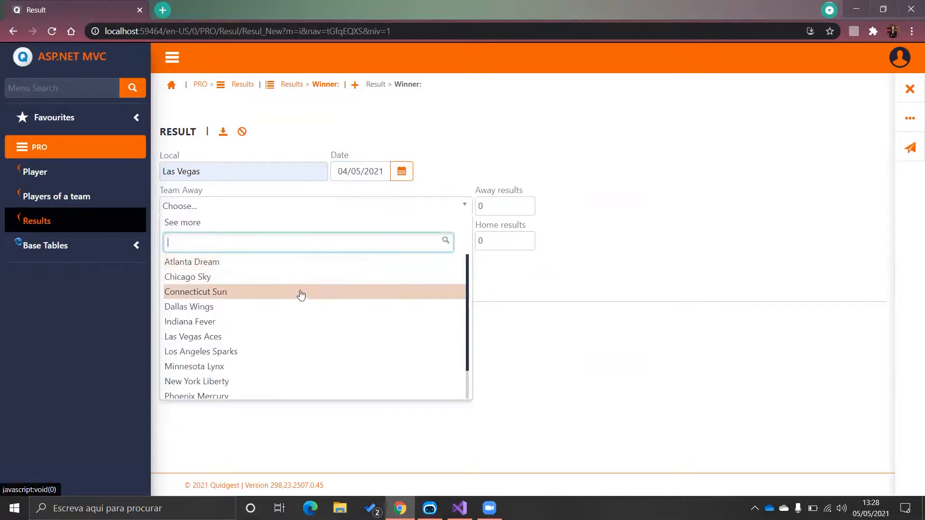
pyautogui.click(280, 357)
pyautogui.click(504, 207)
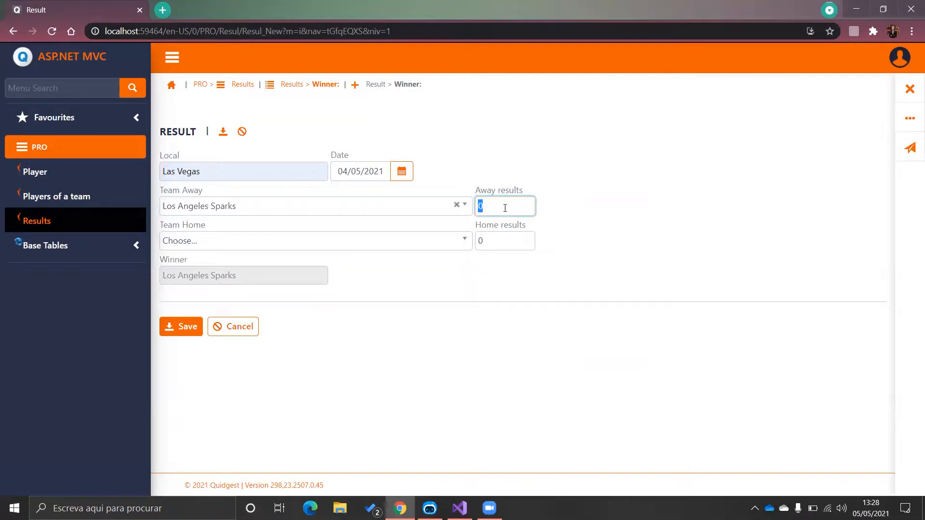
pyautogui.write('93')
# Step: Set home team Las Vegas Aces with 90 points, save, and return to the welcome page
pyautogui.click(386, 242)
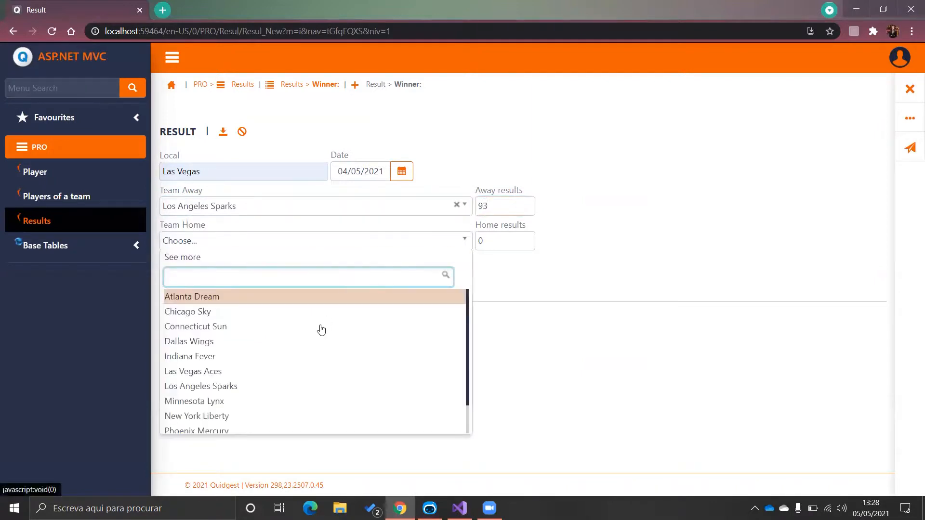
pyautogui.click(302, 372)
pyautogui.click(517, 242)
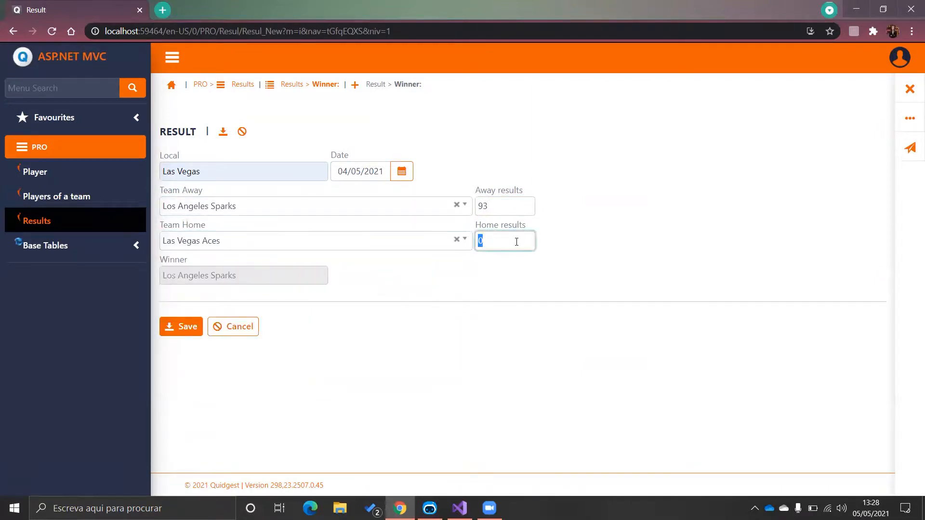
pyautogui.write('90')
pyautogui.click(367, 278)
pyautogui.click(190, 324)
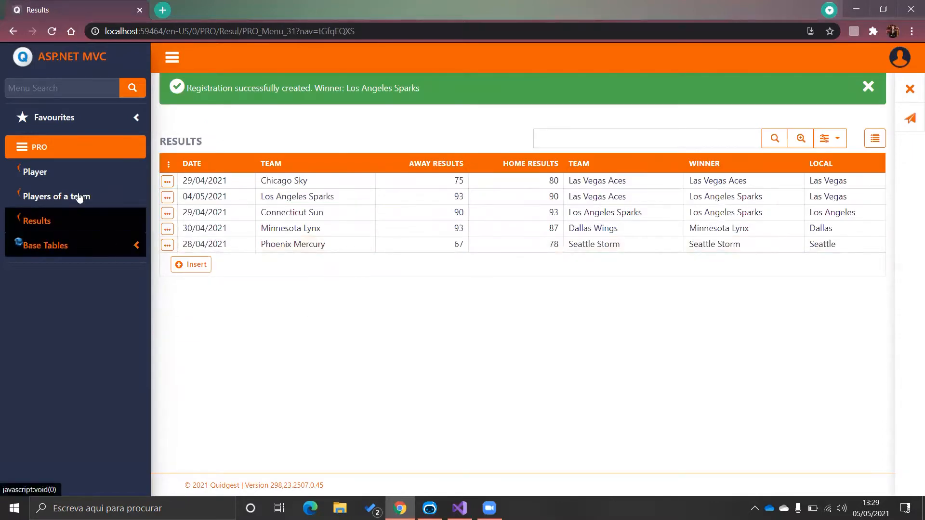
pyautogui.click(25, 58)
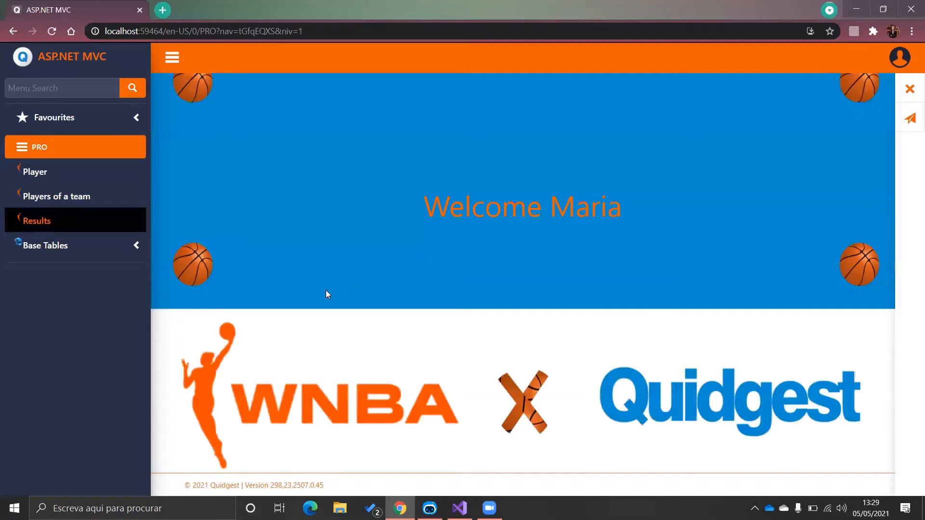